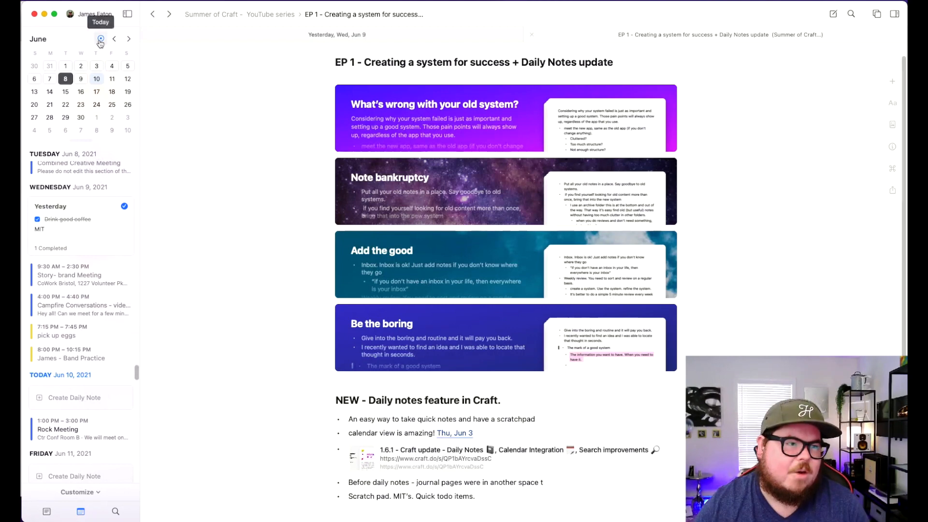
# Open the daily note for June 10 from the calendar.
pyautogui.scroll(-3, 83, 381)
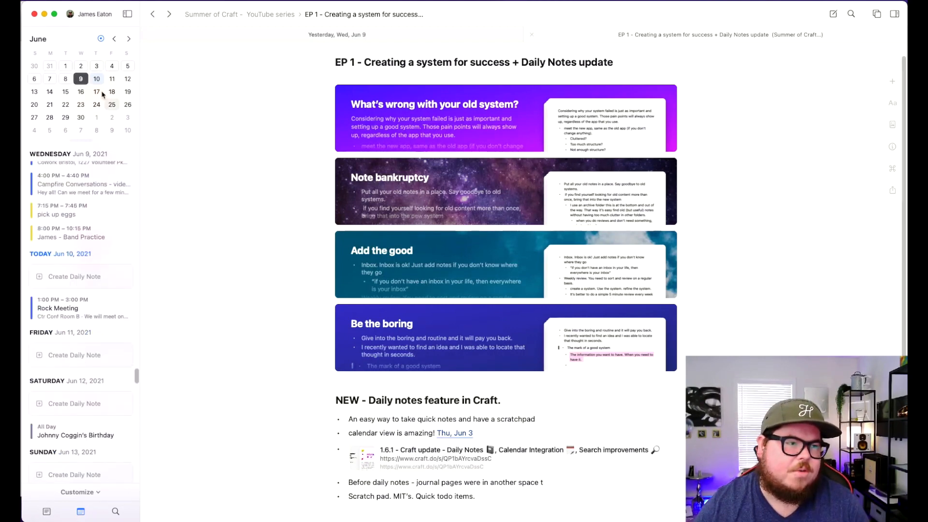
pyautogui.click(97, 79)
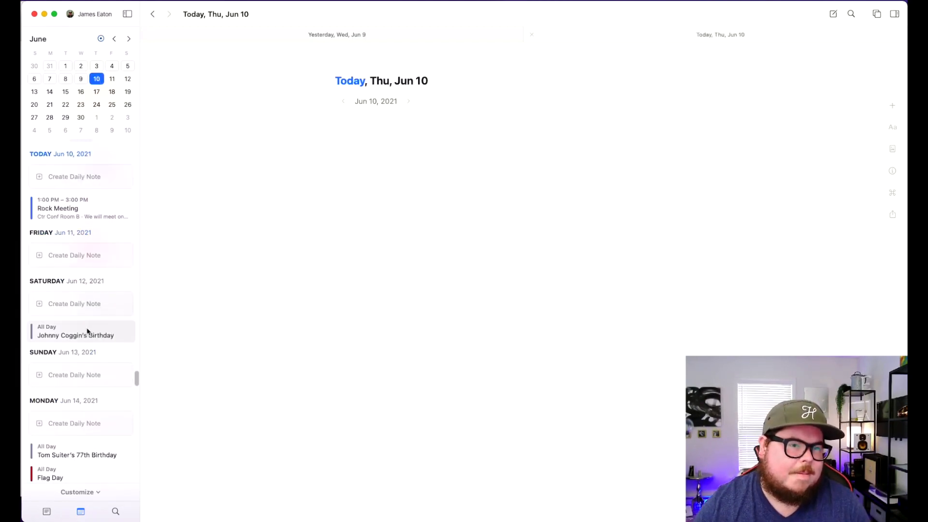
pyautogui.scroll(3, 104, 231)
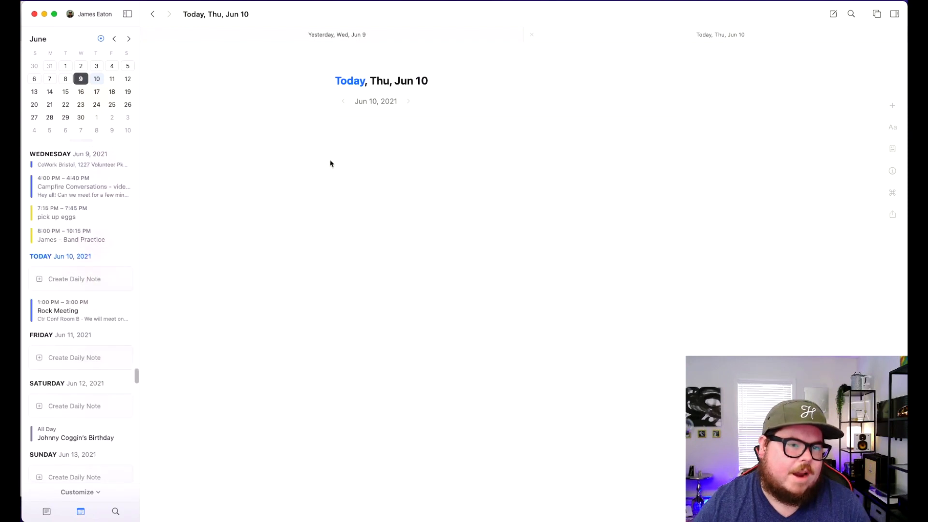
# Step back through the earlier daily notes to the one for Saturday, June 5.
pyautogui.click(343, 101)
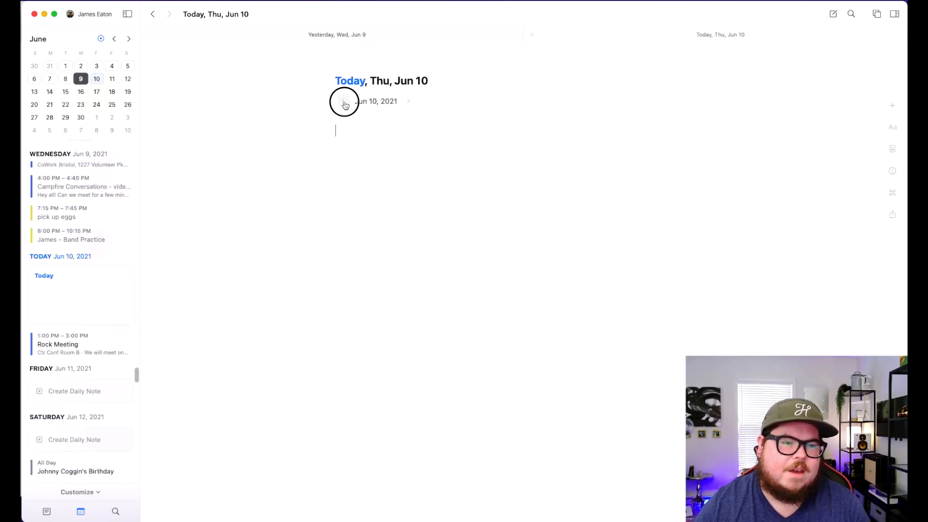
pyautogui.click(343, 101)
pyautogui.click(343, 102)
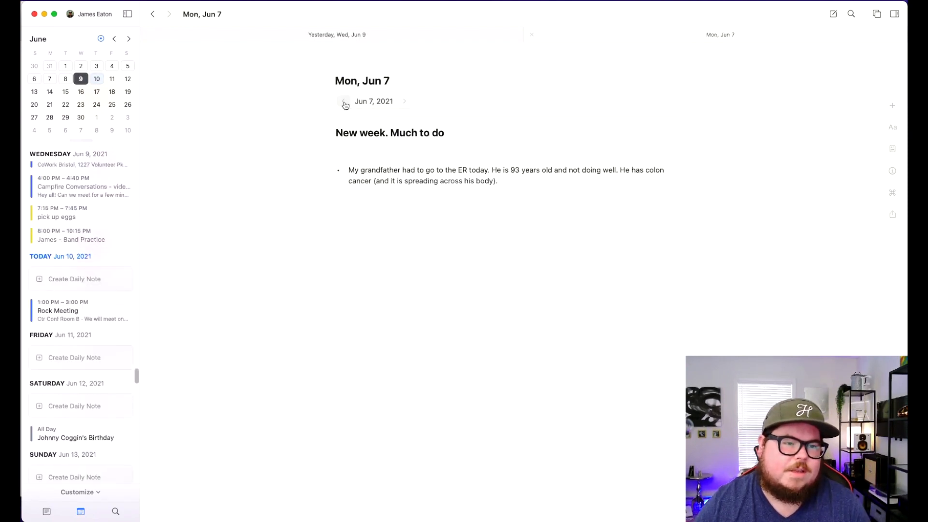
pyautogui.click(344, 102)
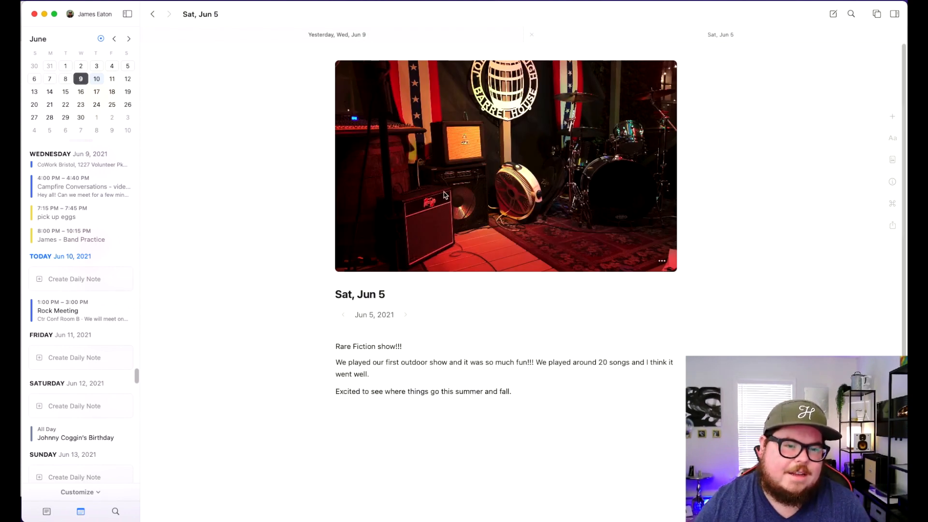
pyautogui.scroll(5, 116, 295)
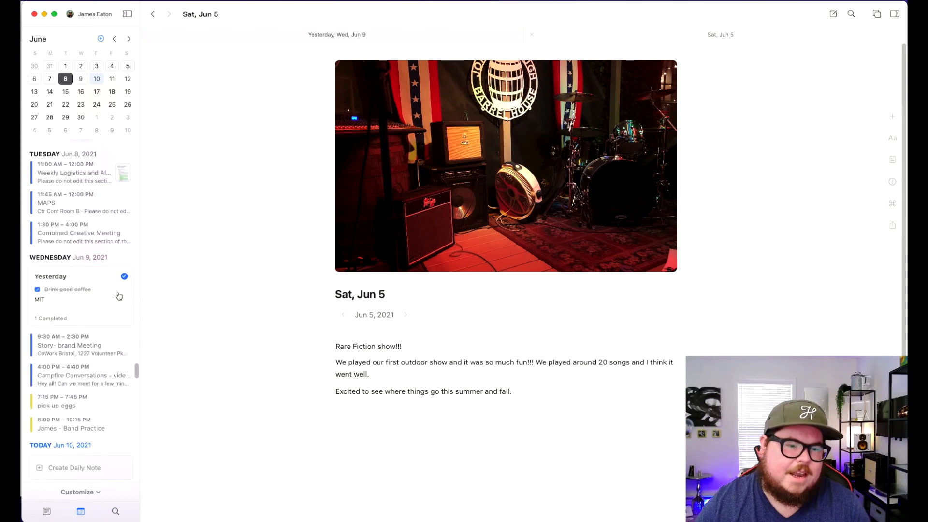
# Return to today's daily note for June 10 and check which spaces the account has.
pyautogui.click(101, 39)
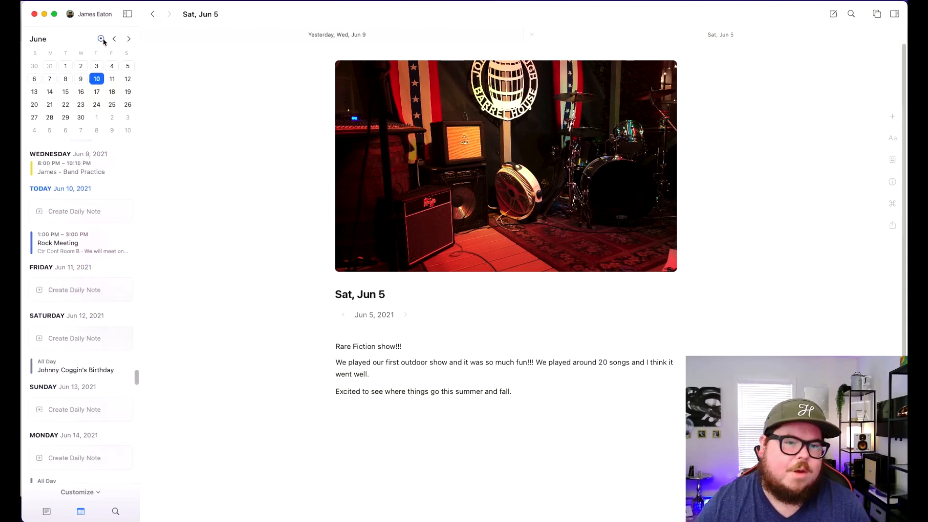
pyautogui.click(99, 175)
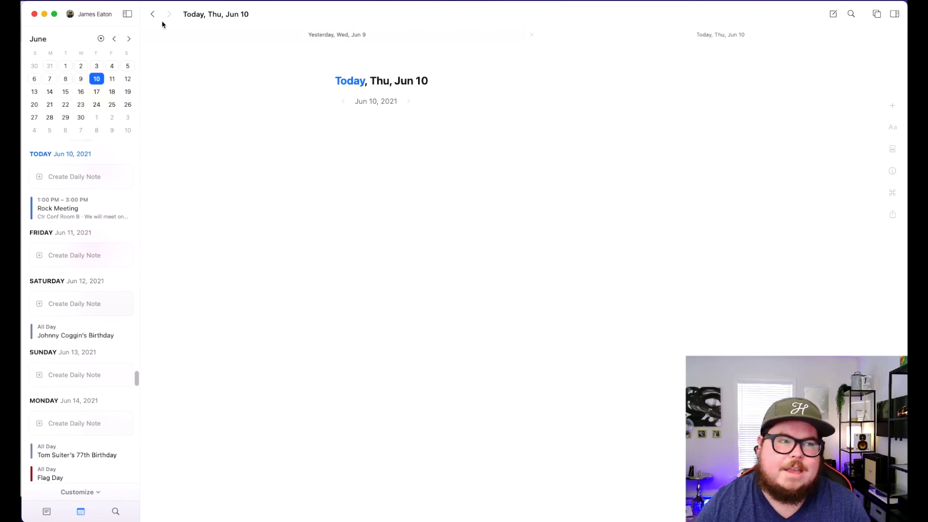
pyautogui.click(105, 14)
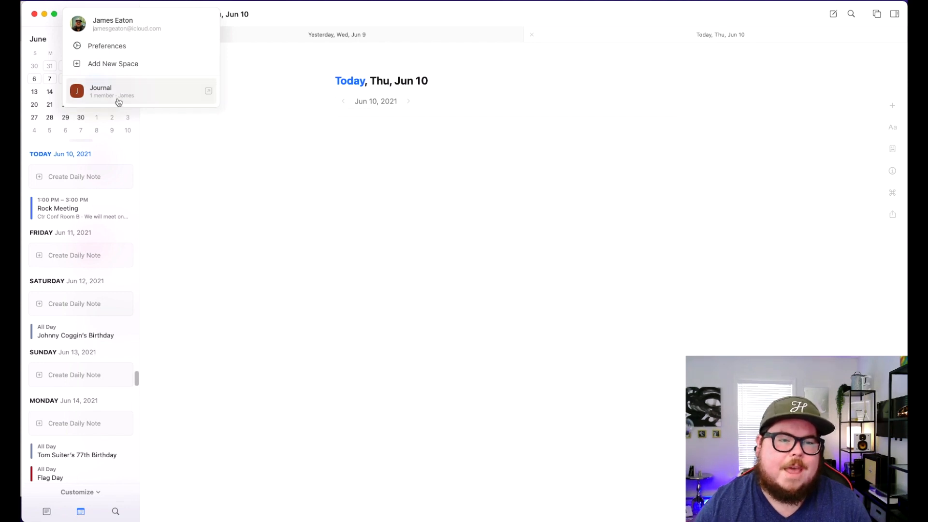
pyautogui.click(179, 152)
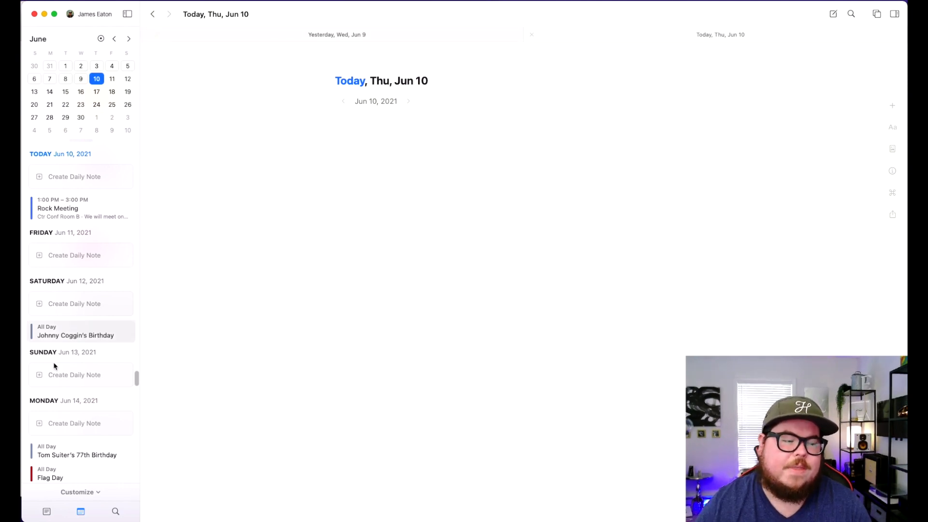
pyautogui.scroll(5, 79, 375)
pyautogui.scroll(5, 80, 376)
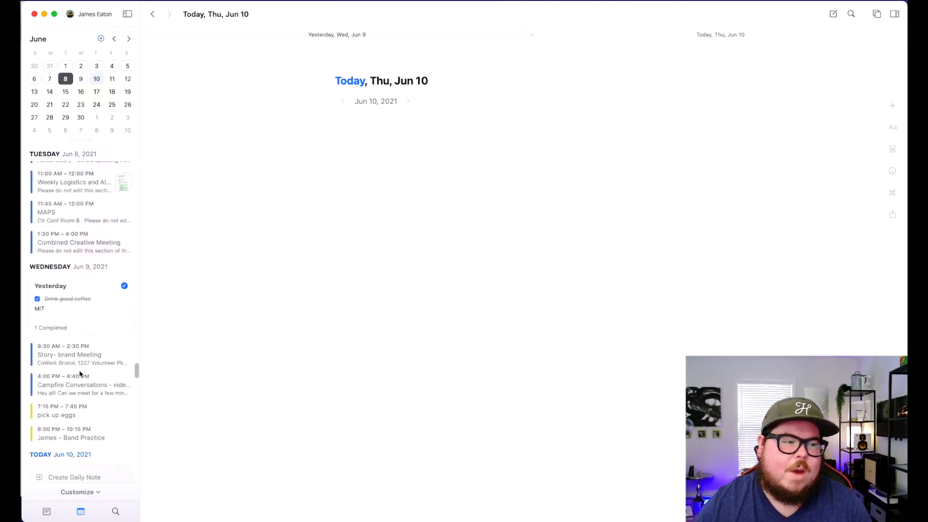
pyautogui.scroll(-4, 81, 371)
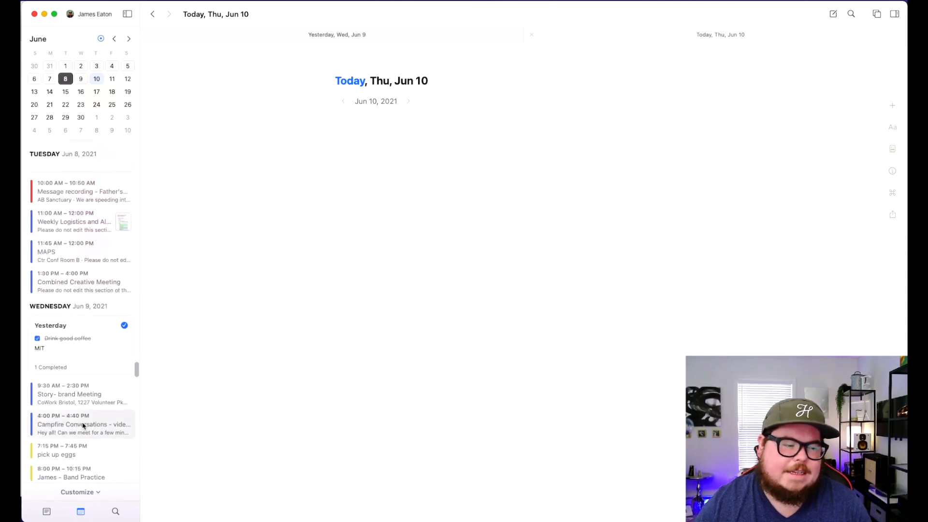
# Open the EP 1 page of the starred Summer of Craft - YouTube series document and view its daily notes feature section.
pyautogui.click(48, 512)
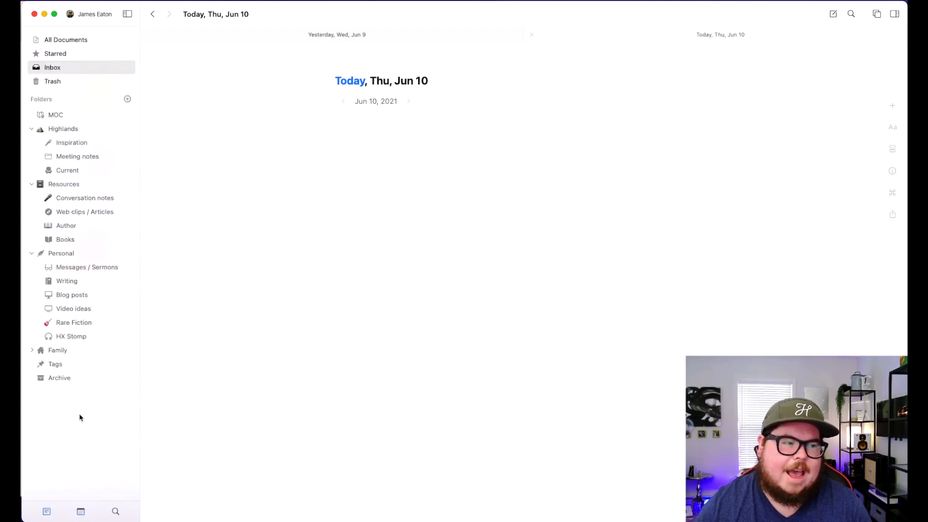
pyautogui.click(67, 51)
pyautogui.click(320, 117)
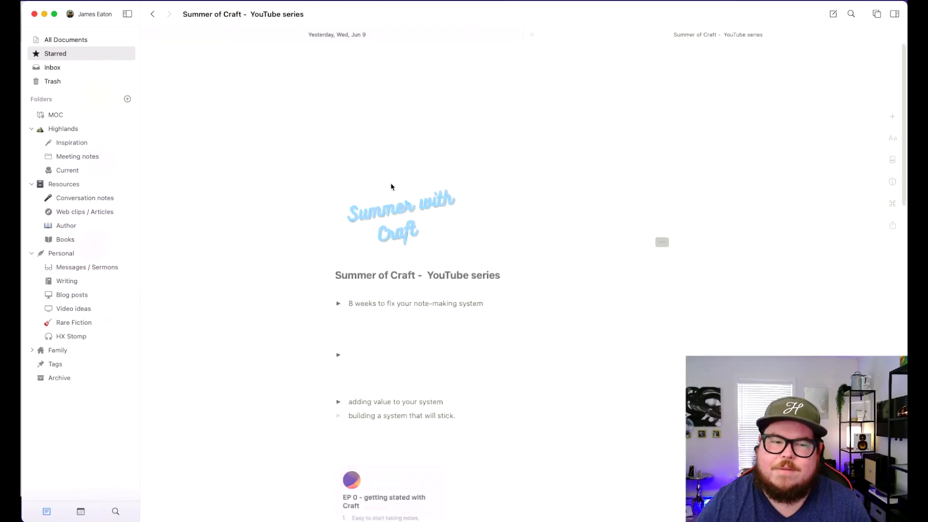
pyautogui.scroll(-10, 390, 186)
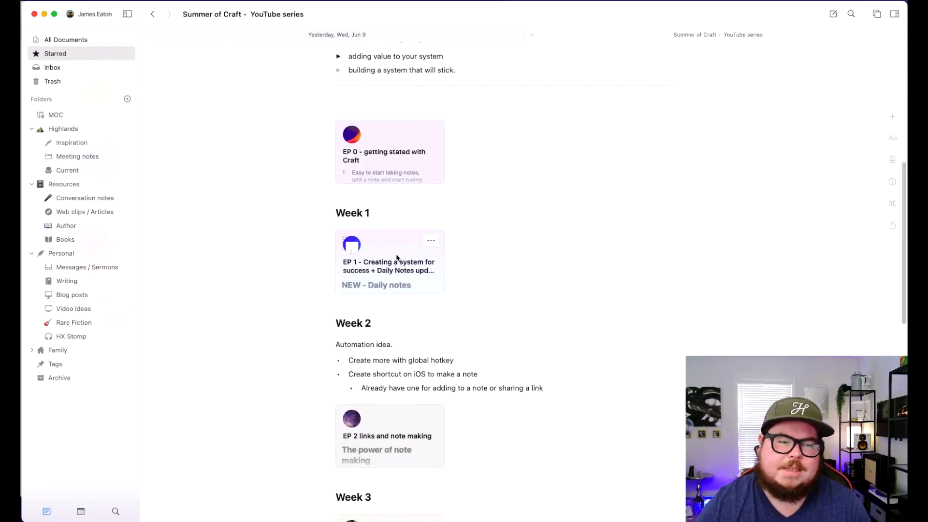
pyautogui.click(396, 257)
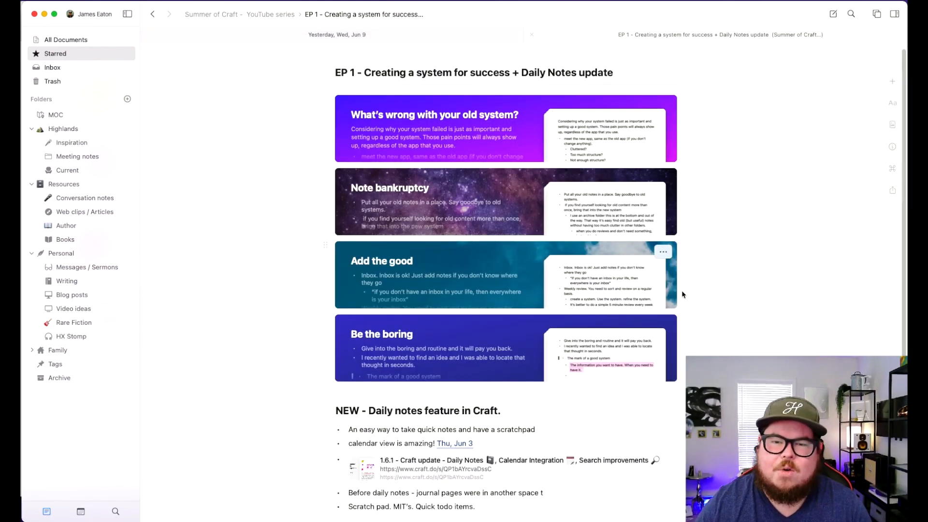
pyautogui.scroll(-5, 737, 288)
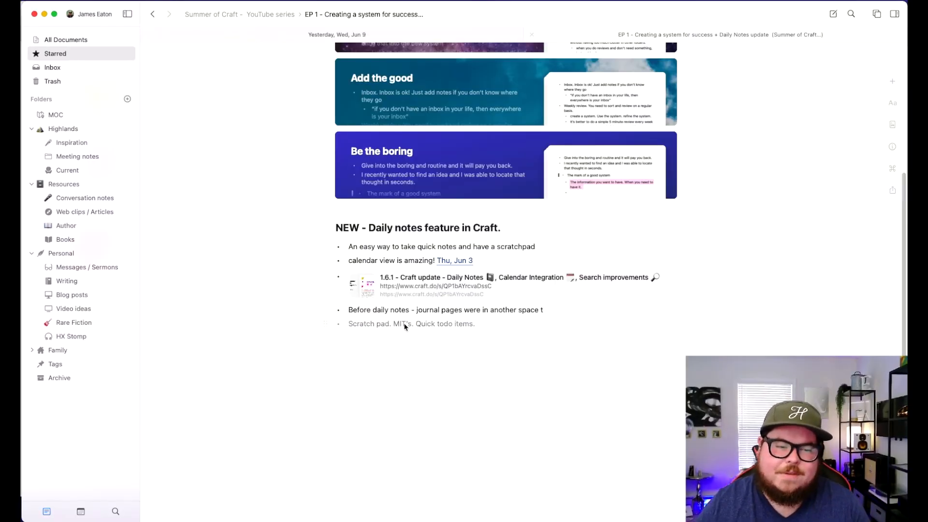
pyautogui.click(511, 328)
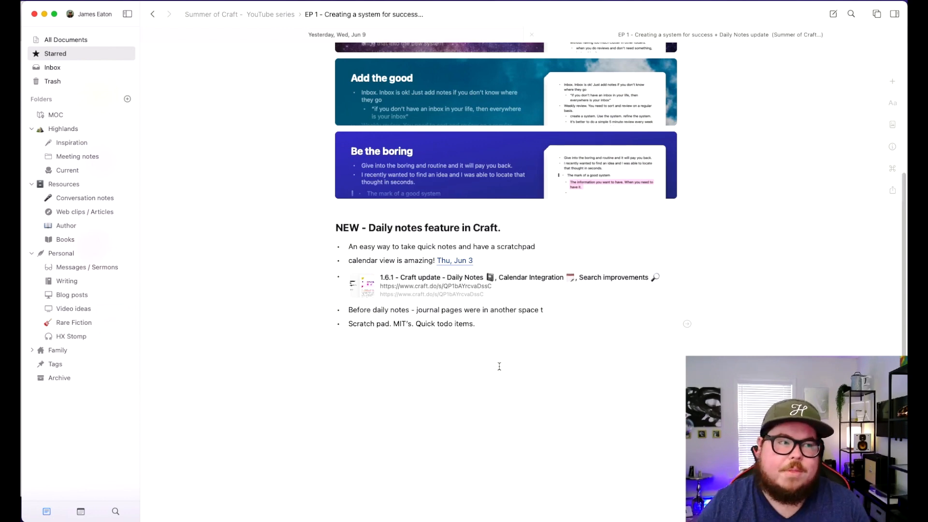
# Follow the Thu, Jun 3 link to its daily note and check off the "let this one stay overdue" item.
pyautogui.moveTo(462, 265)
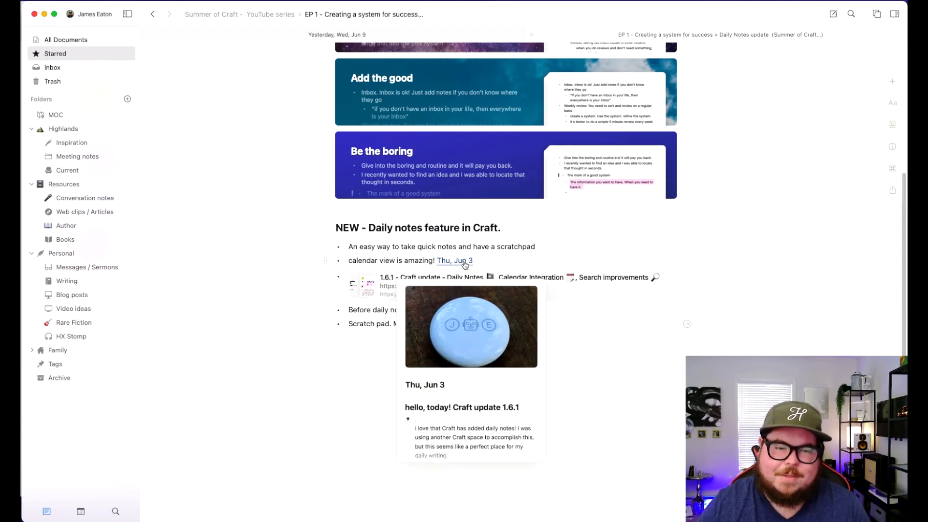
pyautogui.click(461, 262)
pyautogui.scroll(-3, 465, 414)
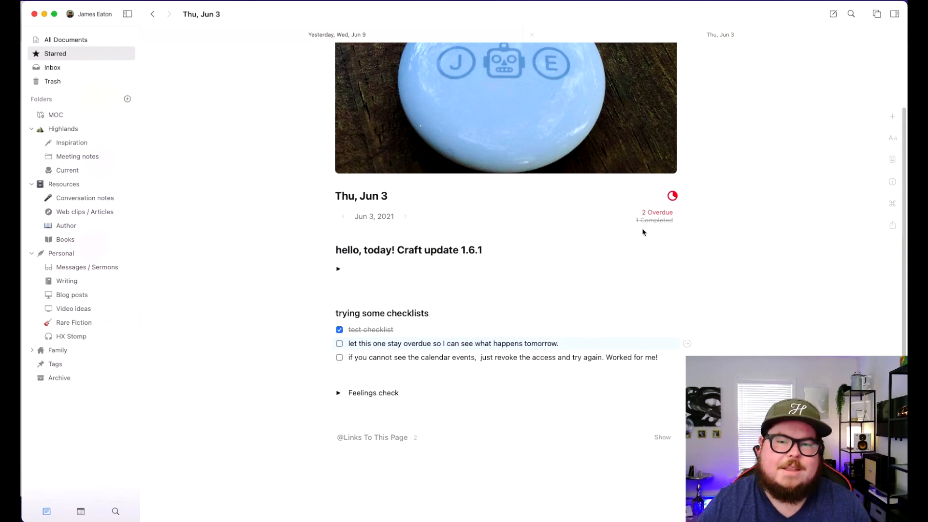
pyautogui.click(339, 344)
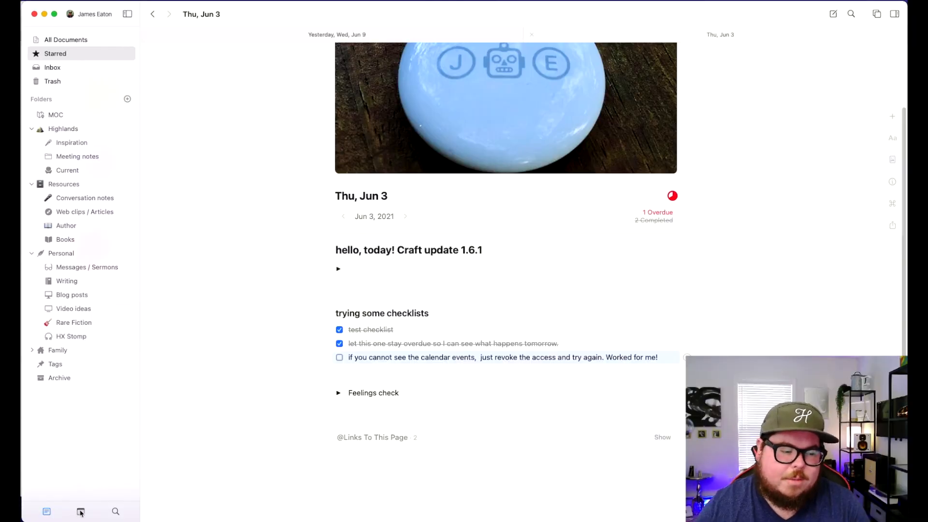
# Review the list of calendars in the calendar preferences of the calendar view, leaving the settings unchanged.
pyautogui.click(80, 511)
pyautogui.click(83, 494)
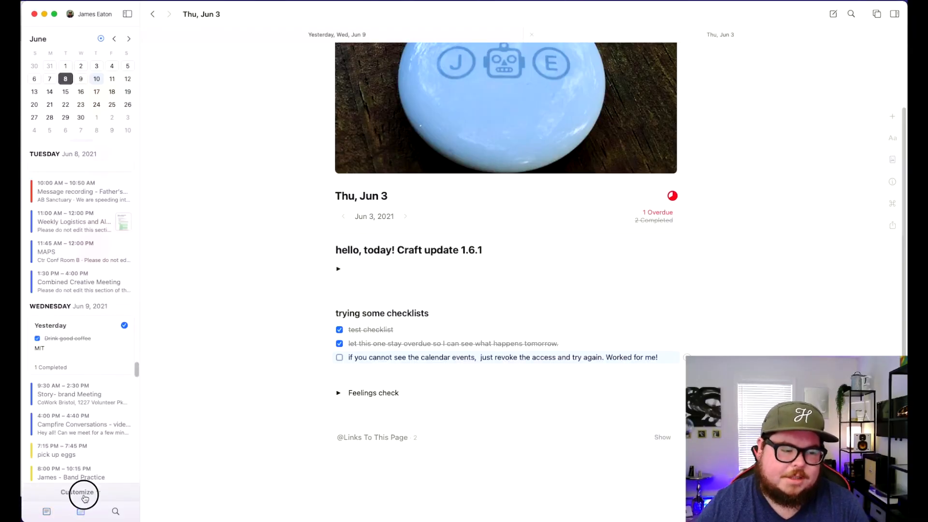
pyautogui.scroll(-5, 96, 363)
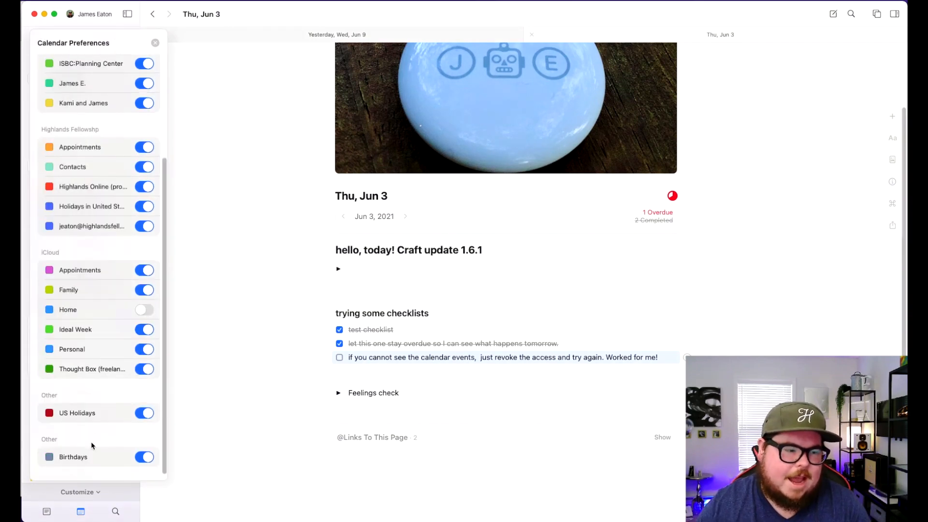
pyautogui.scroll(5, 92, 445)
pyautogui.click(88, 490)
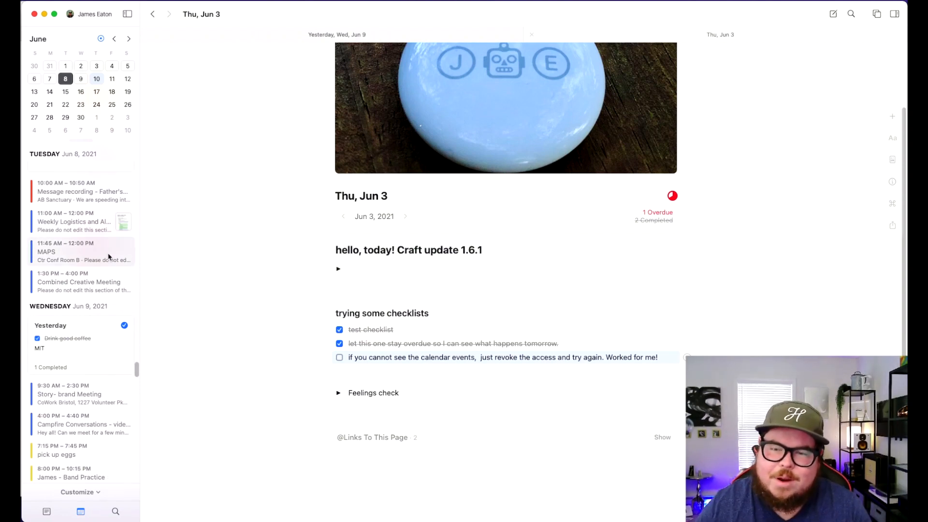
pyautogui.scroll(-1, 110, 352)
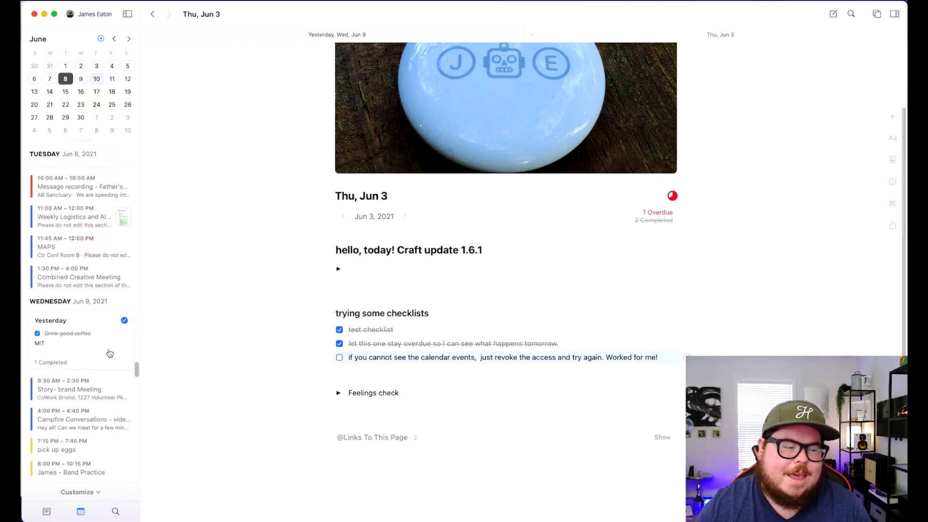
# Open the June 9 daily note and add the 9:30 AM Story- brand Meeting event below the "Drink good coffee" item.
pyautogui.click(100, 38)
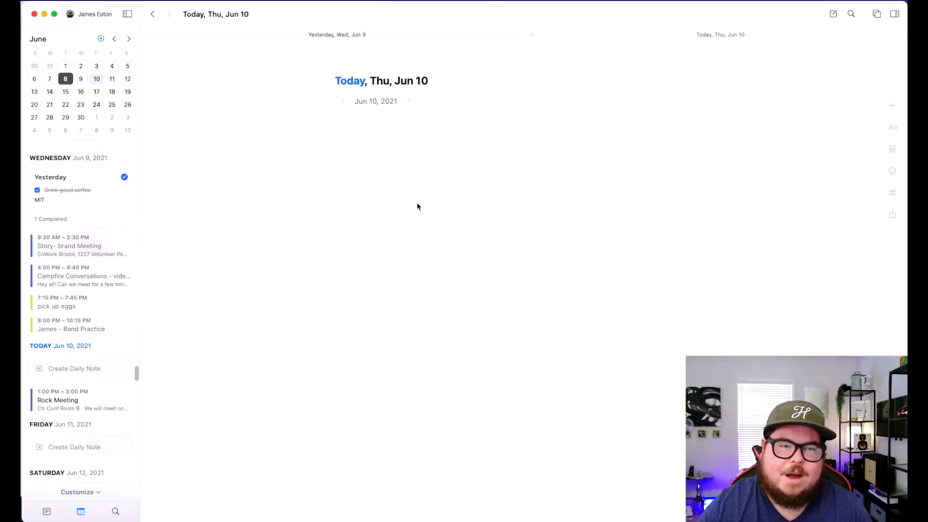
pyautogui.click(72, 192)
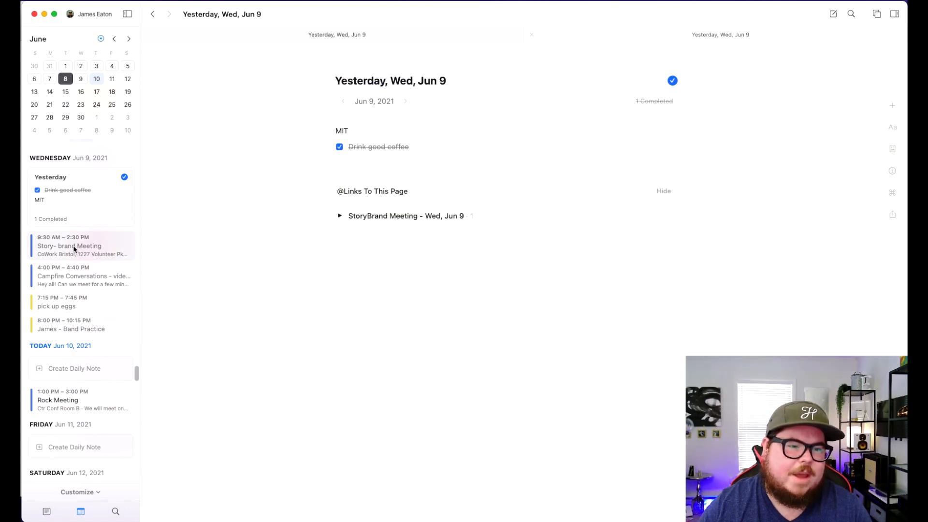
pyautogui.moveTo(74, 245); pyautogui.dragTo(447, 161)
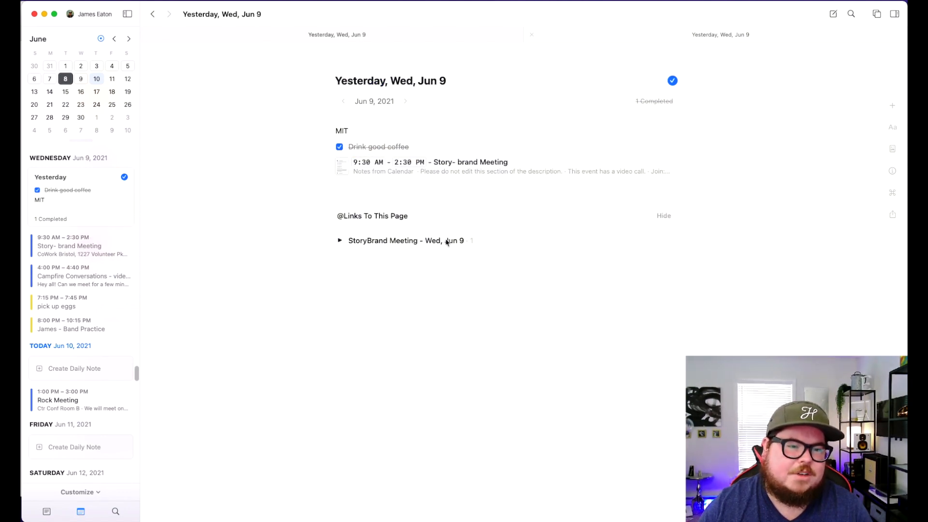
# Open the Story- brand Meeting page and examine its Notes from Calendar, Attendees and Location sections, collapsing each again.
pyautogui.click(445, 169)
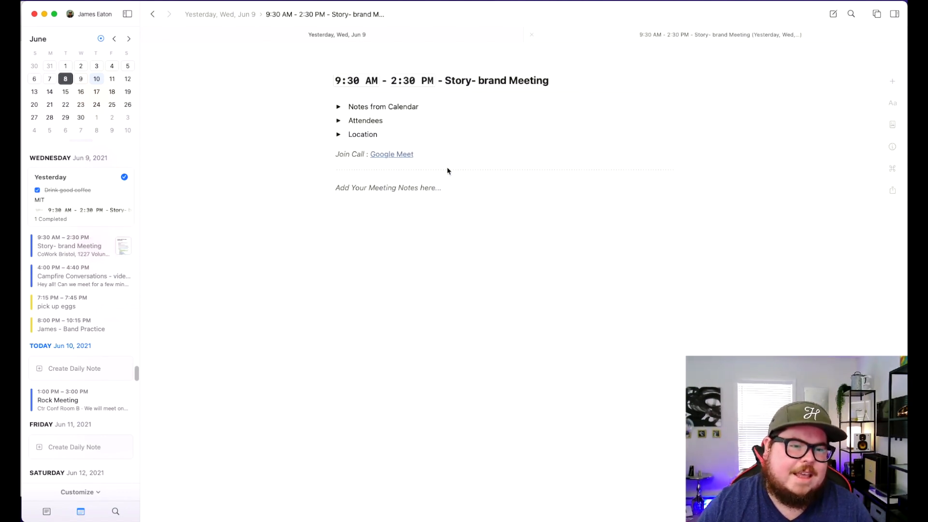
pyautogui.click(338, 108)
pyautogui.click(337, 108)
pyautogui.click(339, 122)
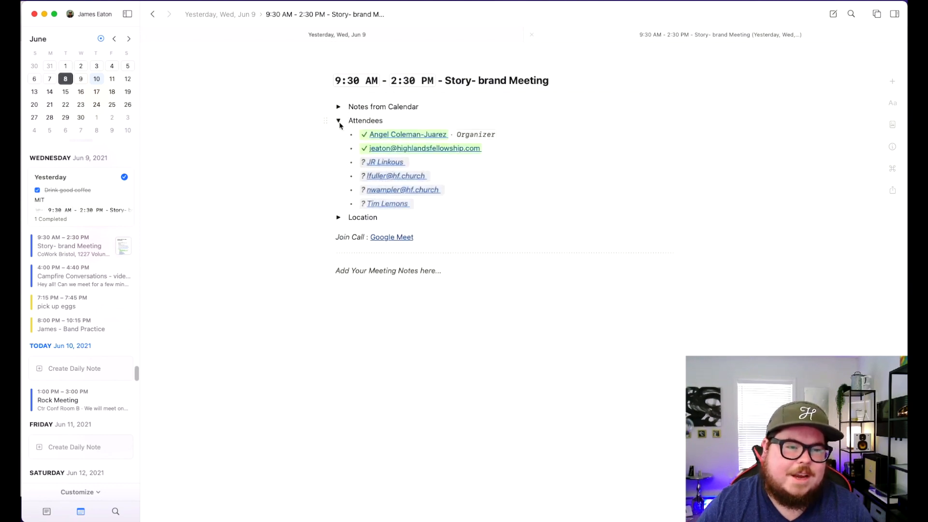
pyautogui.click(339, 122)
pyautogui.click(339, 135)
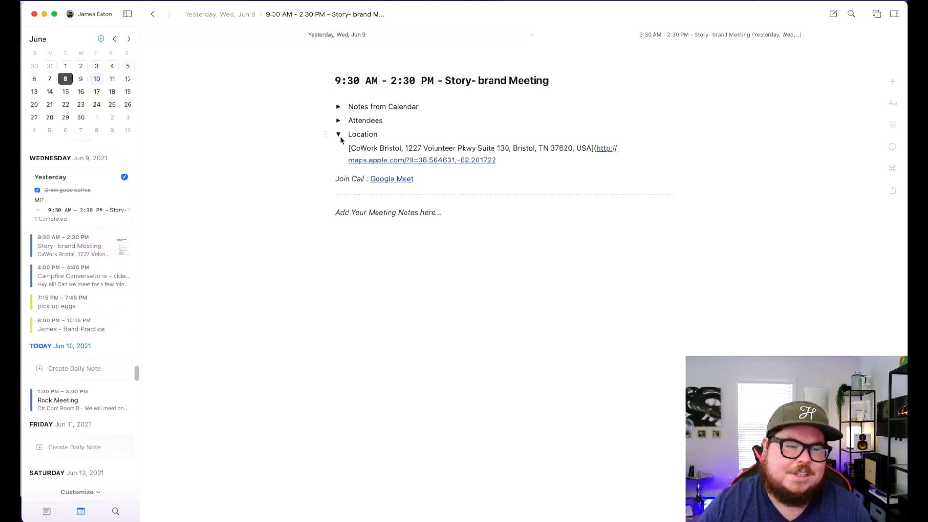
pyautogui.click(339, 137)
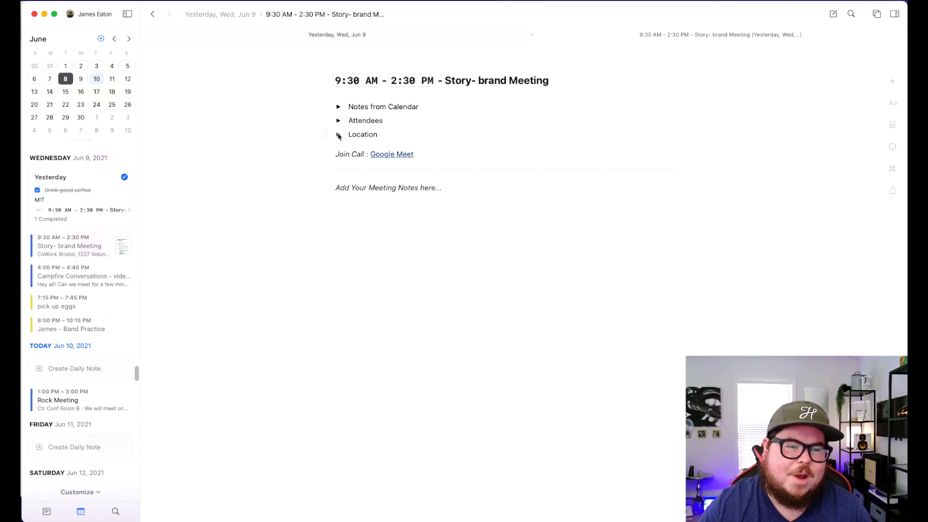
pyautogui.click(339, 135)
pyautogui.click(339, 135)
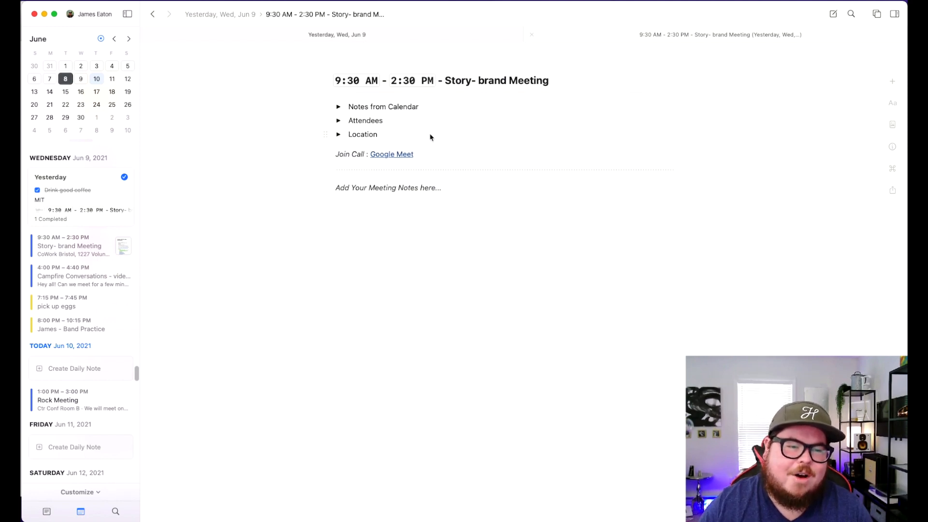
# Append "notes" to the meeting notes placeholder line and return to the June 9 daily note.
pyautogui.click(414, 192)
pyautogui.write('notes')
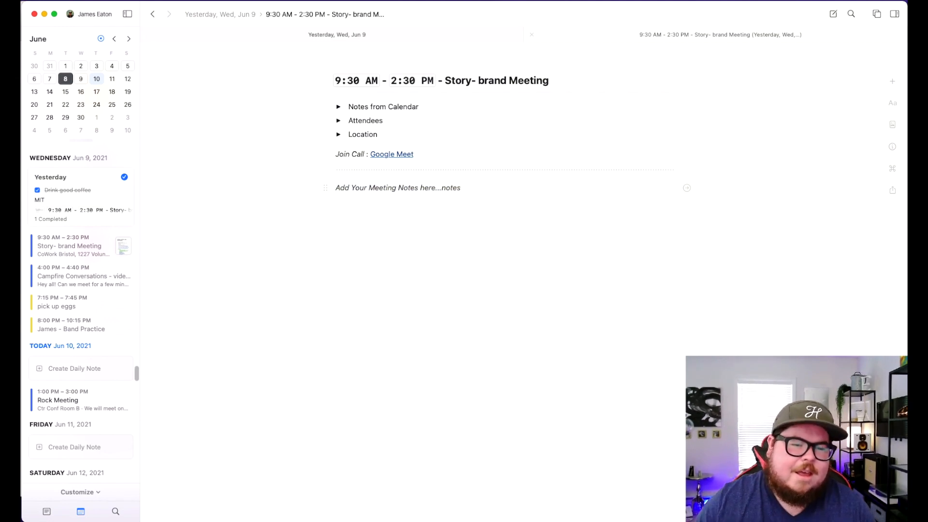
pyautogui.click(158, 15)
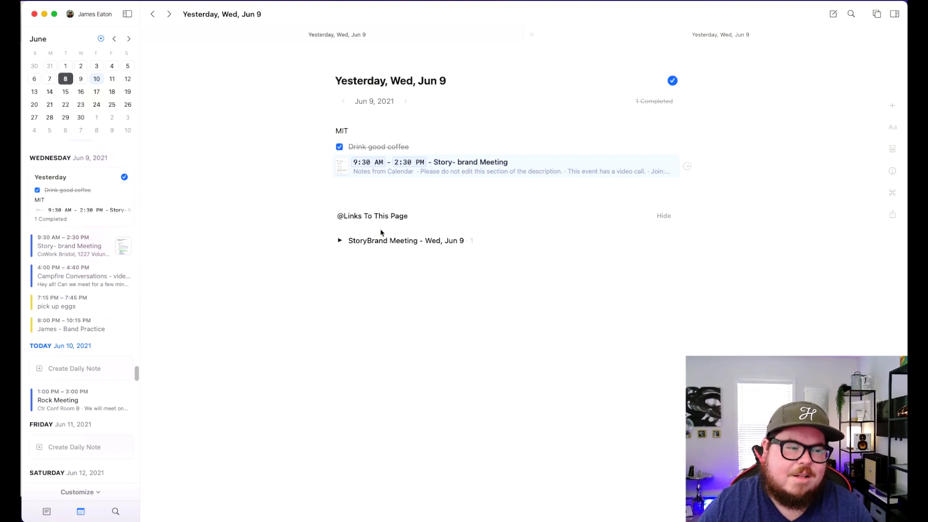
# Reopen the EP 1 page from Week 1 of the starred Summer of Craft - YouTube series document.
pyautogui.click(47, 511)
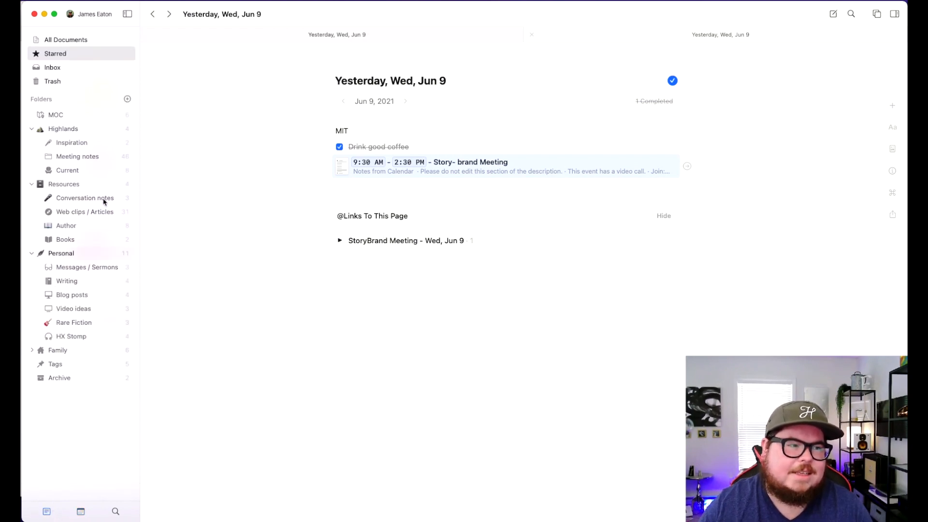
pyautogui.click(74, 54)
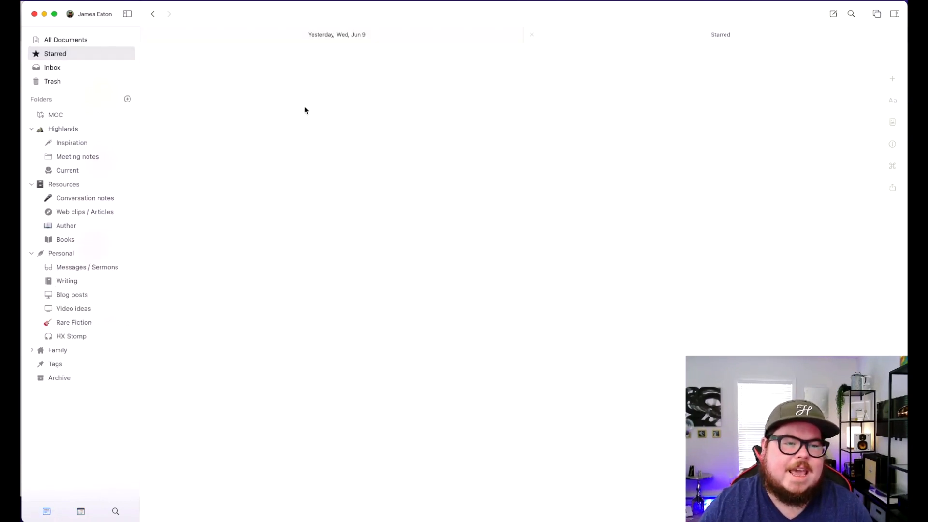
pyautogui.scroll(-10, 480, 317)
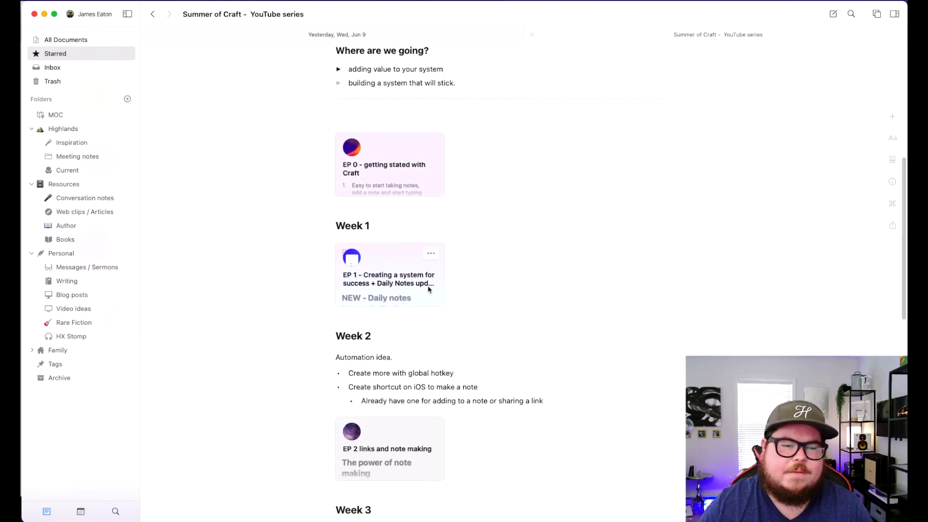
pyautogui.click(428, 289)
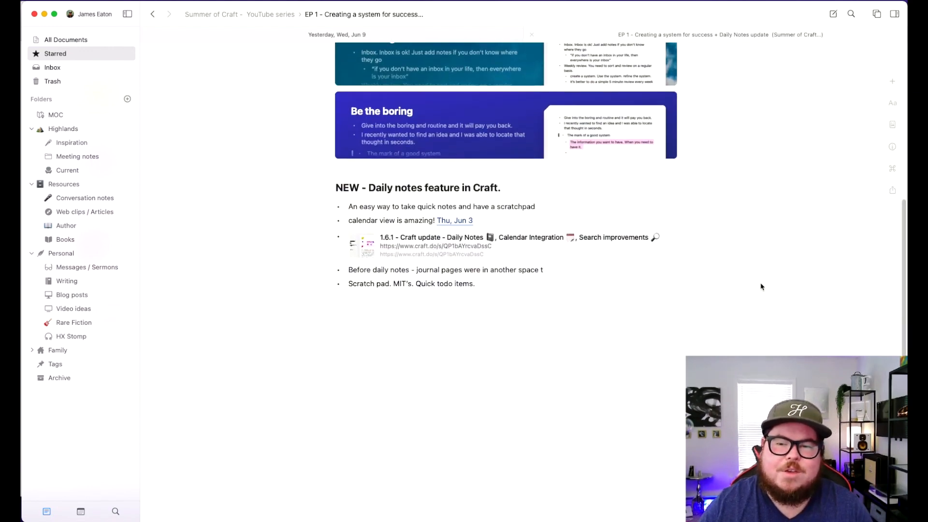